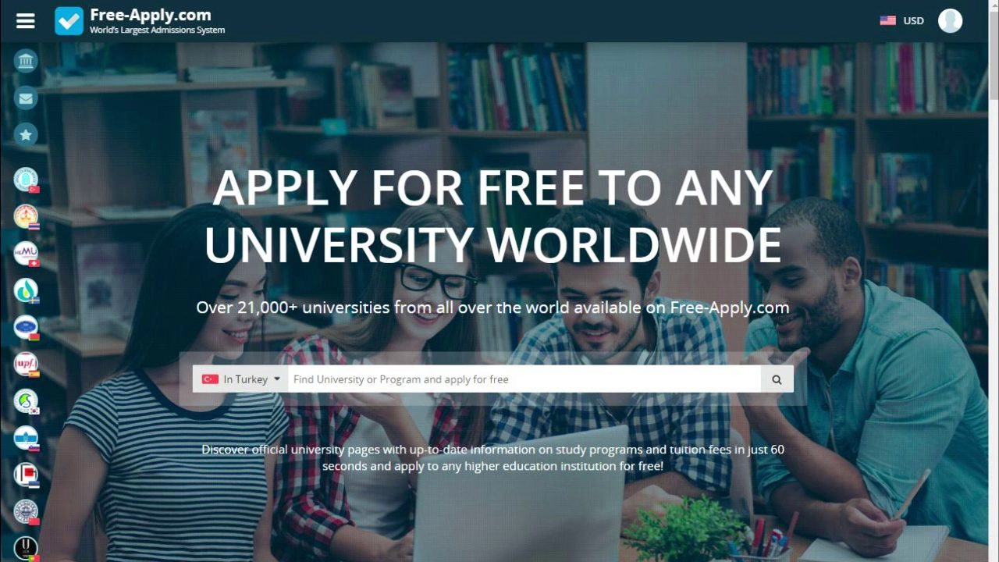
Set the study country of the university search to Ukraine.
scroll(500, 312, down, 8)
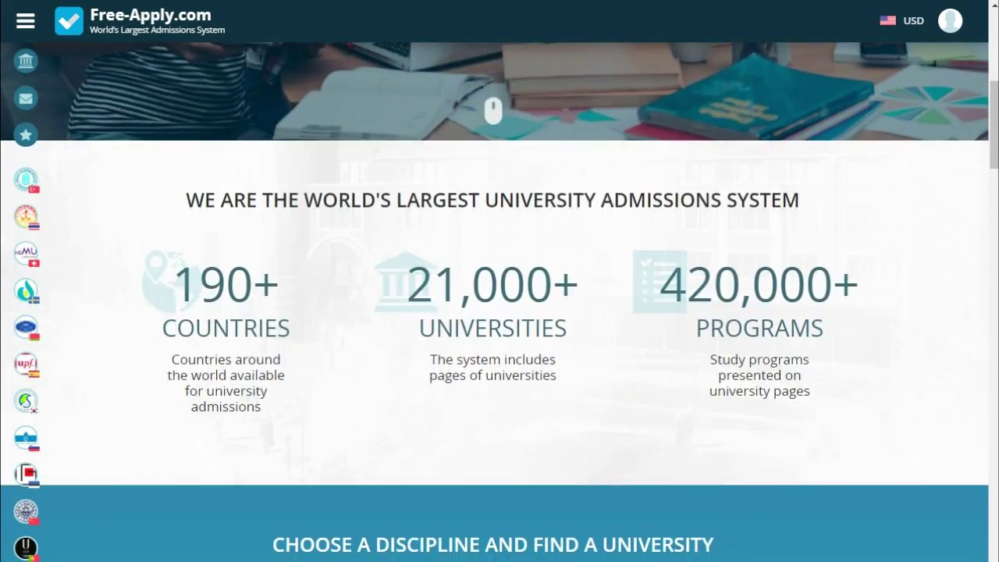
scroll(500, 313, up, 10)
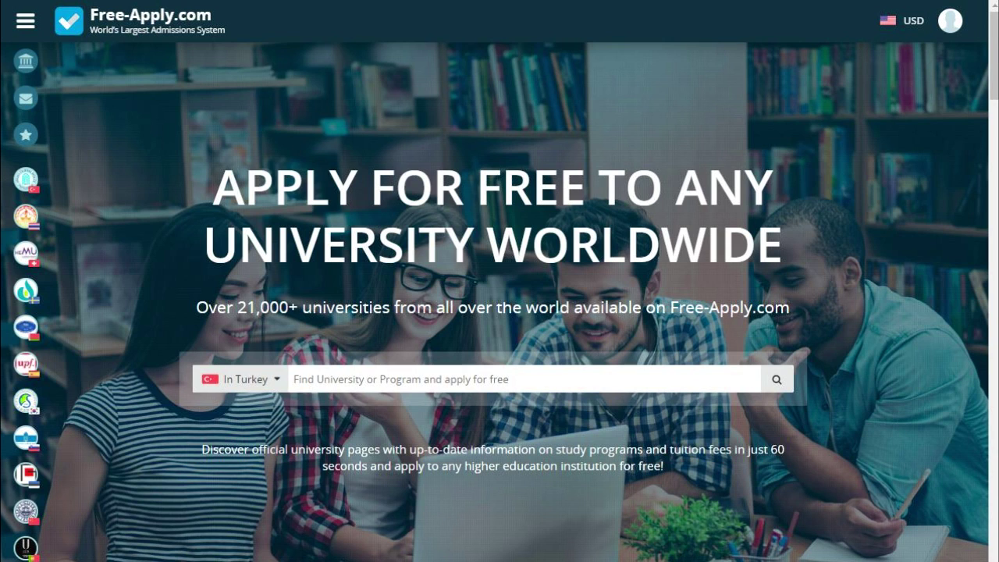
click(241, 379)
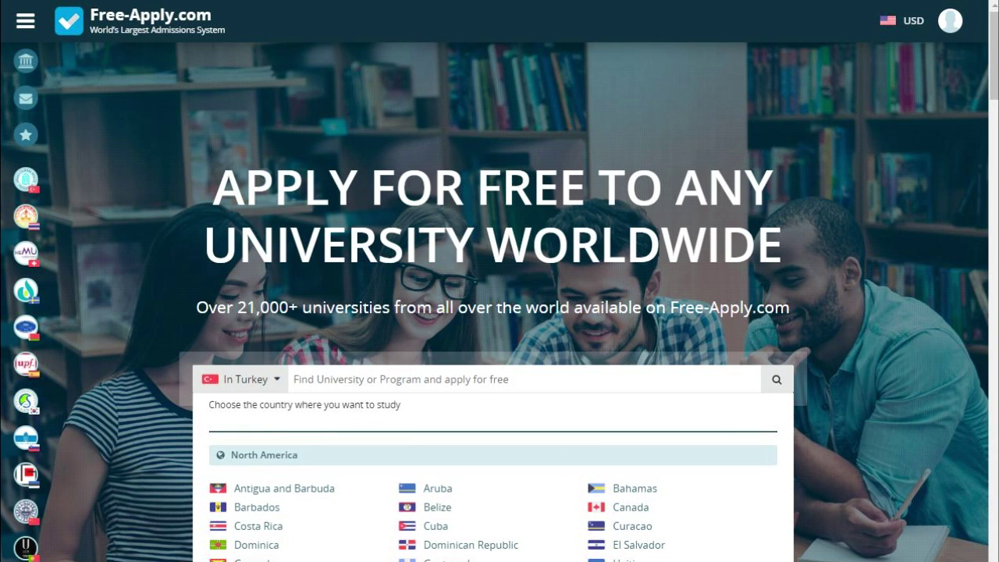
text(ukr)
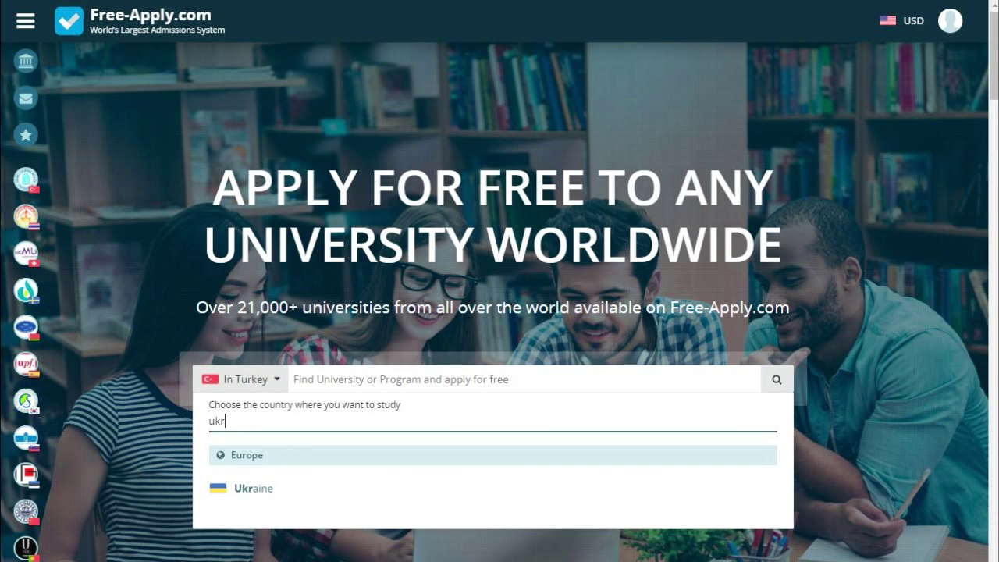
click(253, 488)
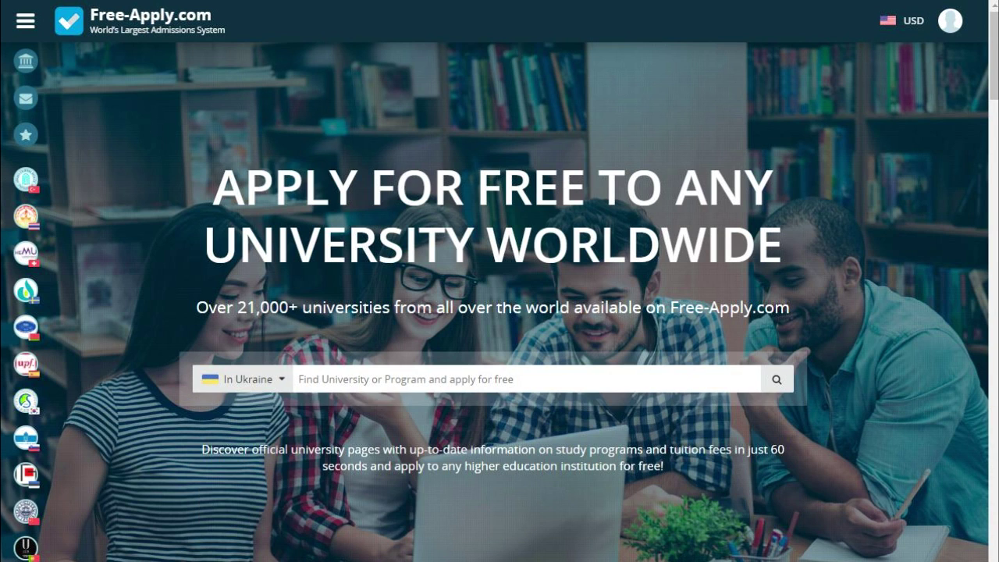
Search for universities in Ukraine that offer the Journalism program.
click(299, 379)
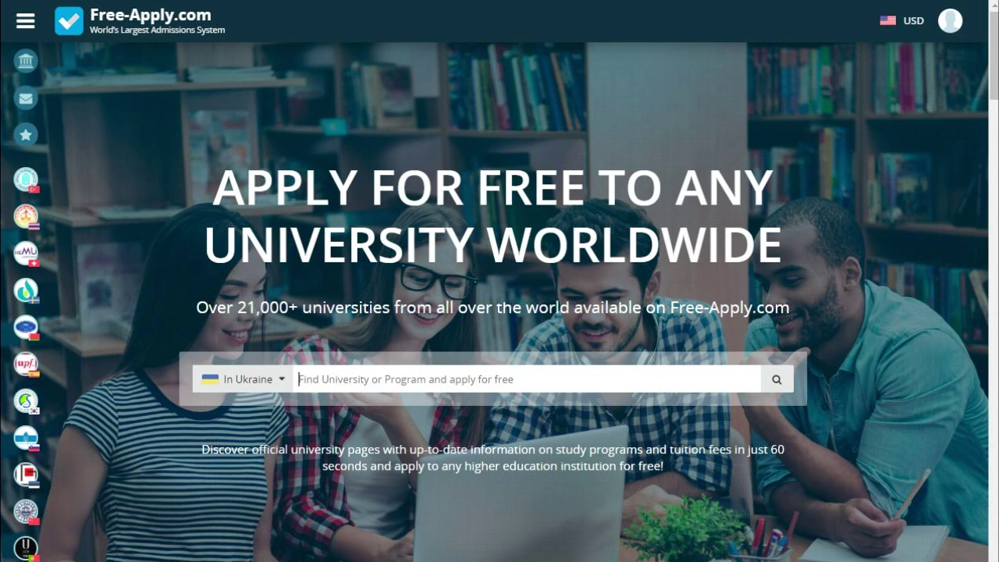
text(ju)
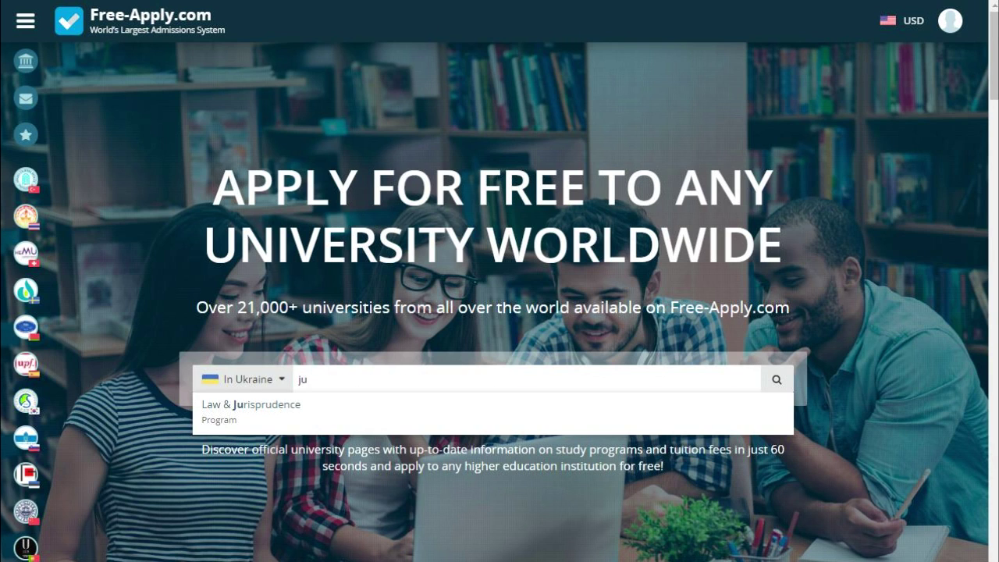
key(BackSpace)
text(ou)
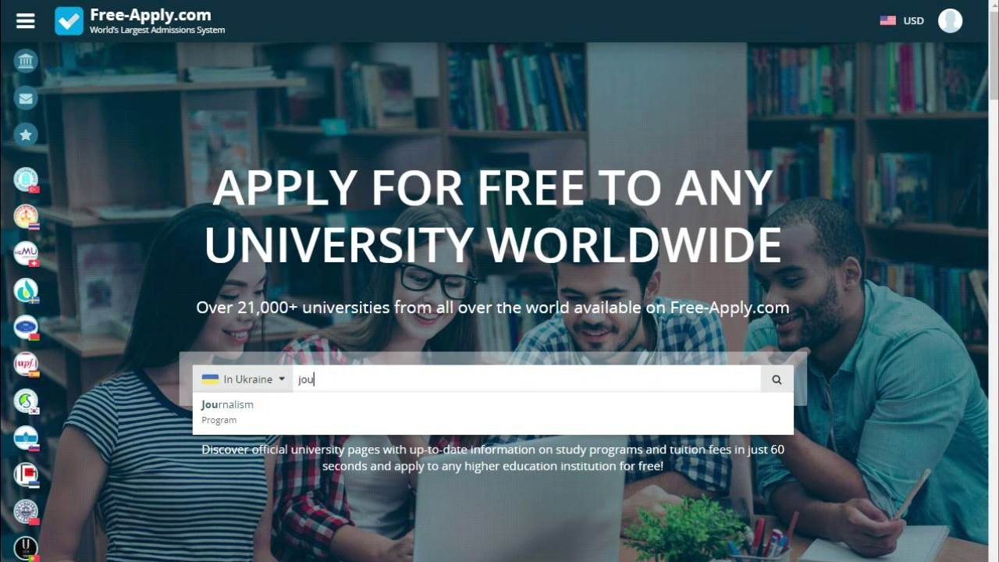
key(Return)
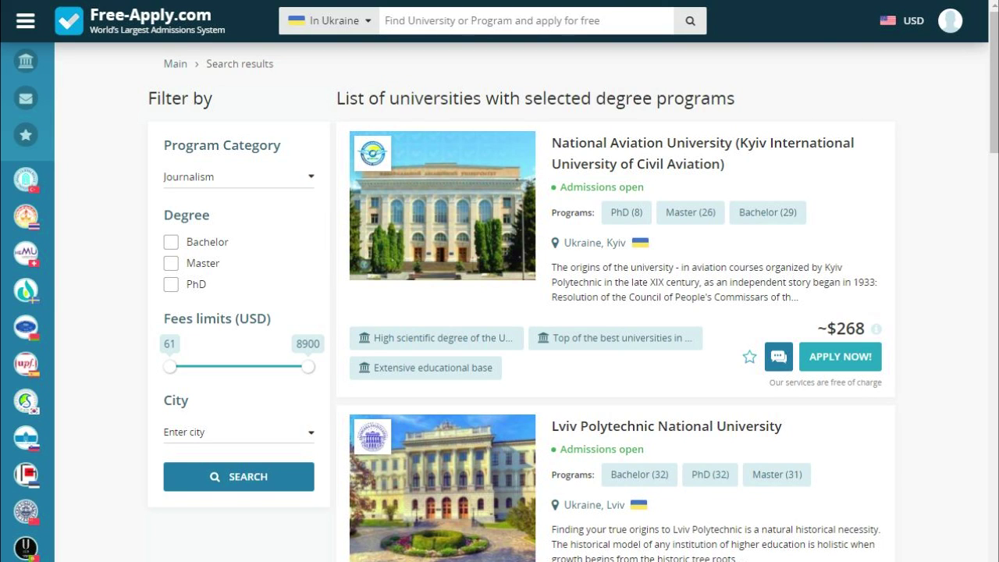
Filter the Journalism search results to universities in the city of Kyiv.
click(238, 432)
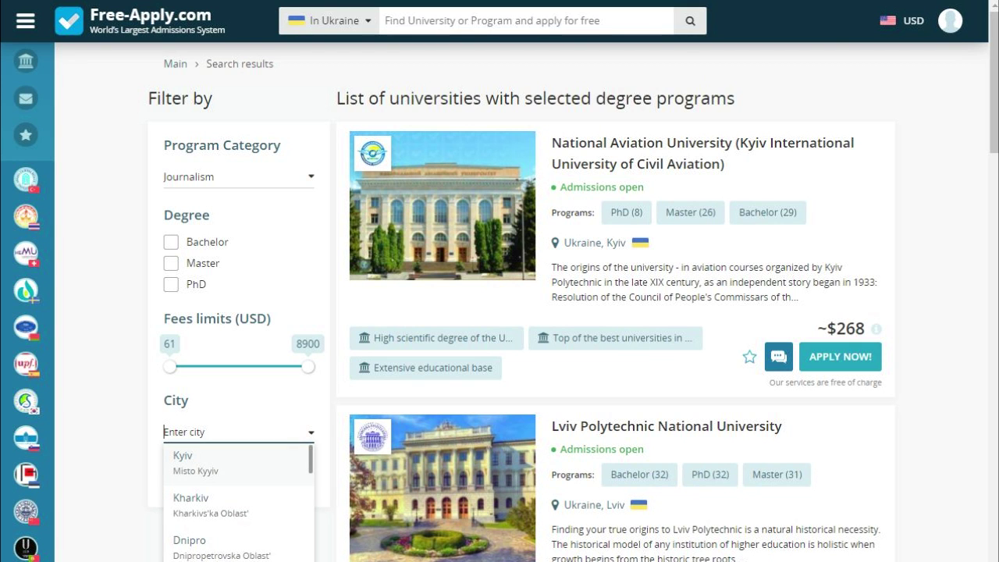
click(238, 463)
click(238, 475)
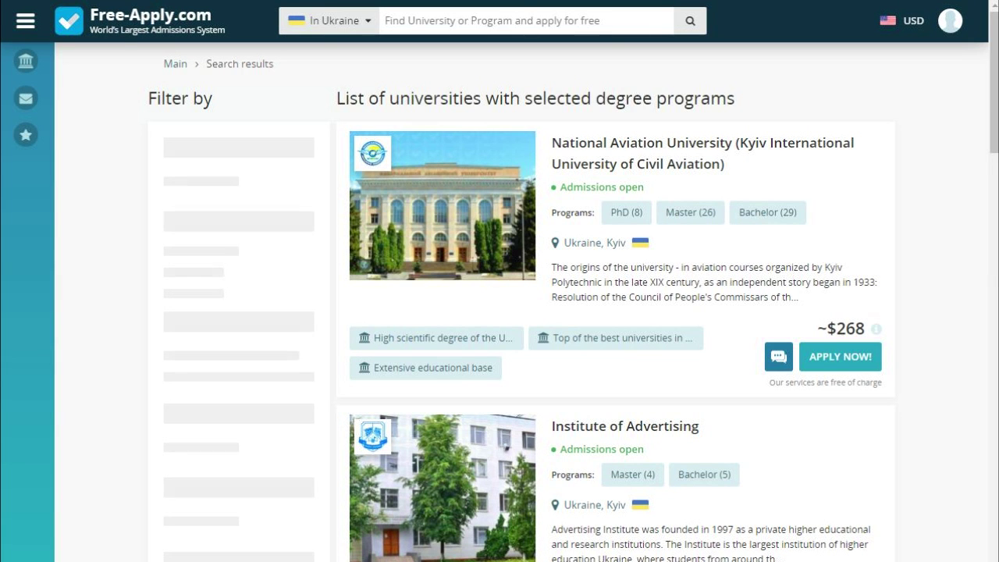
Find National Taras Shevchenko University of Kyiv in the filtered results and open its page.
scroll(616, 312, down, 20)
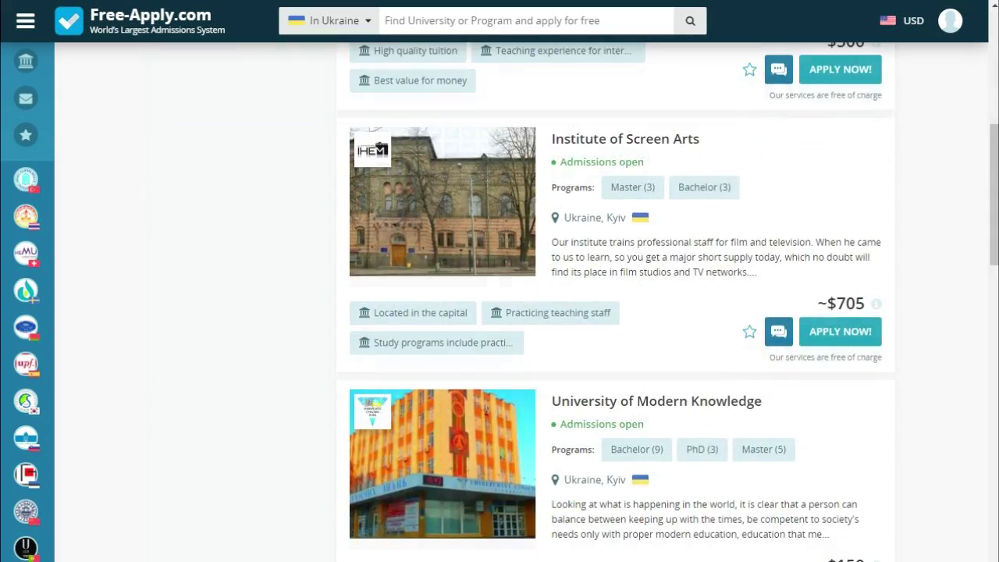
scroll(615, 313, down, 7)
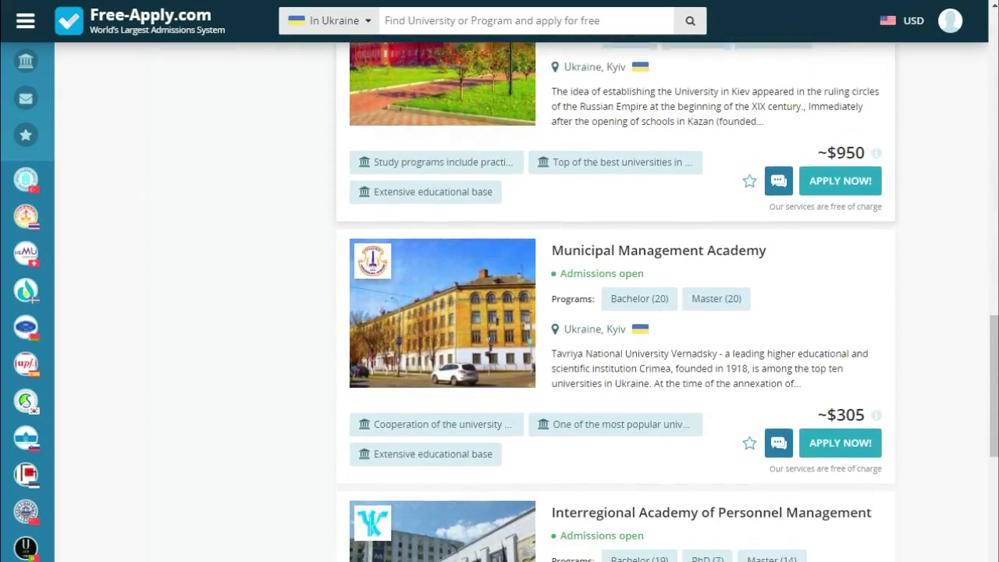
scroll(615, 312, up, 8)
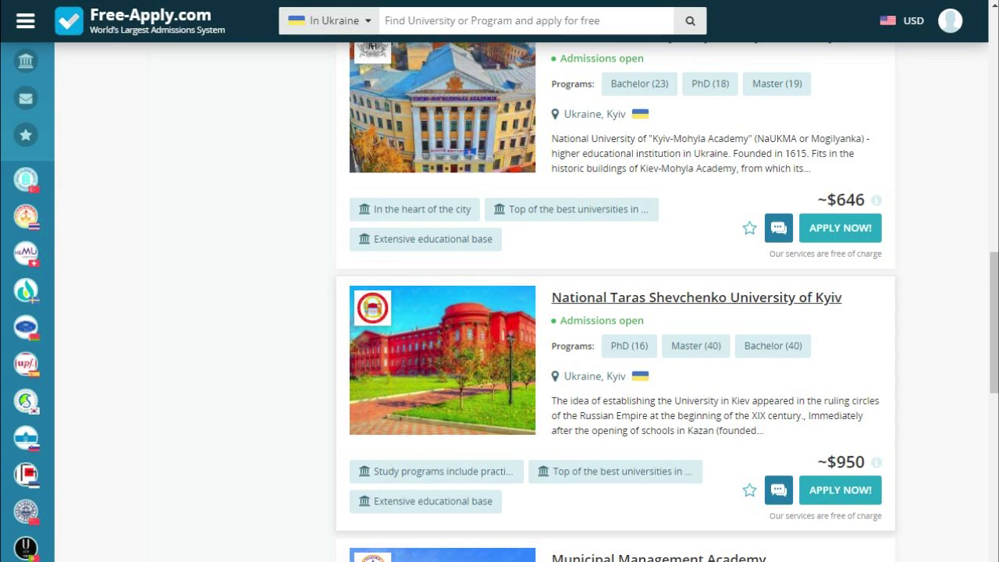
click(696, 297)
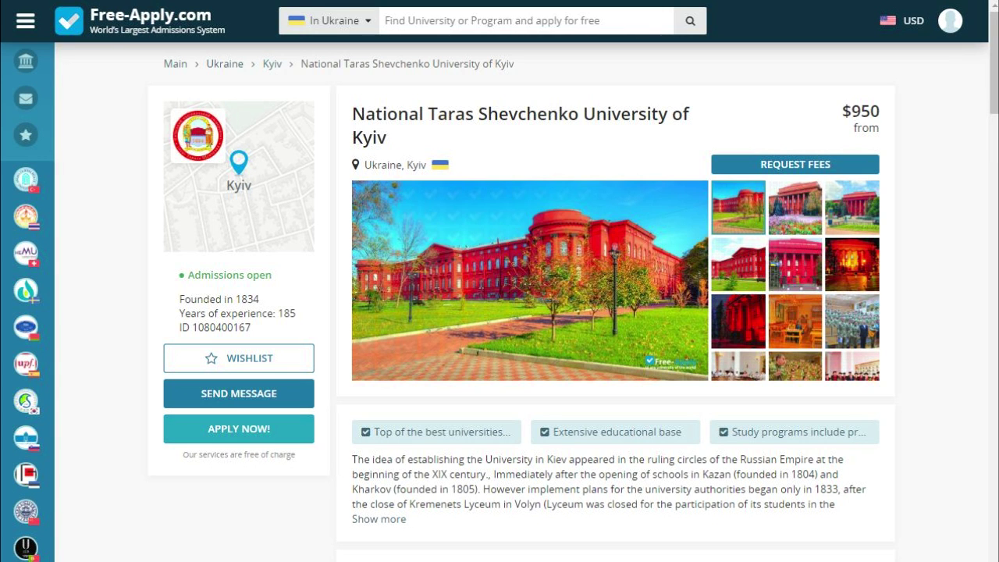
View several of the university's photos and read its founding year and years of experience.
click(852, 207)
click(795, 263)
click(851, 264)
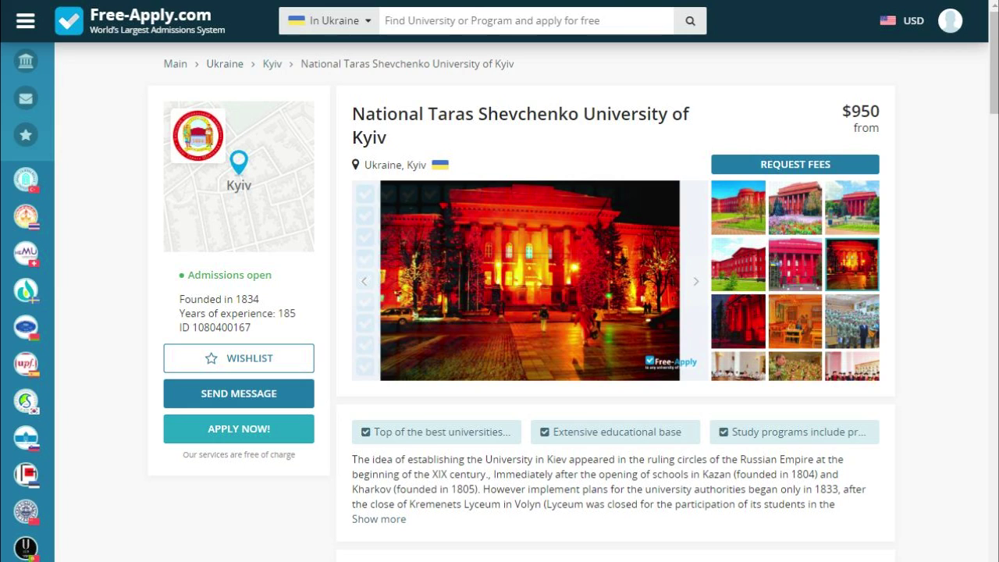
drag(179, 299, 259, 299)
drag(201, 313, 296, 313)
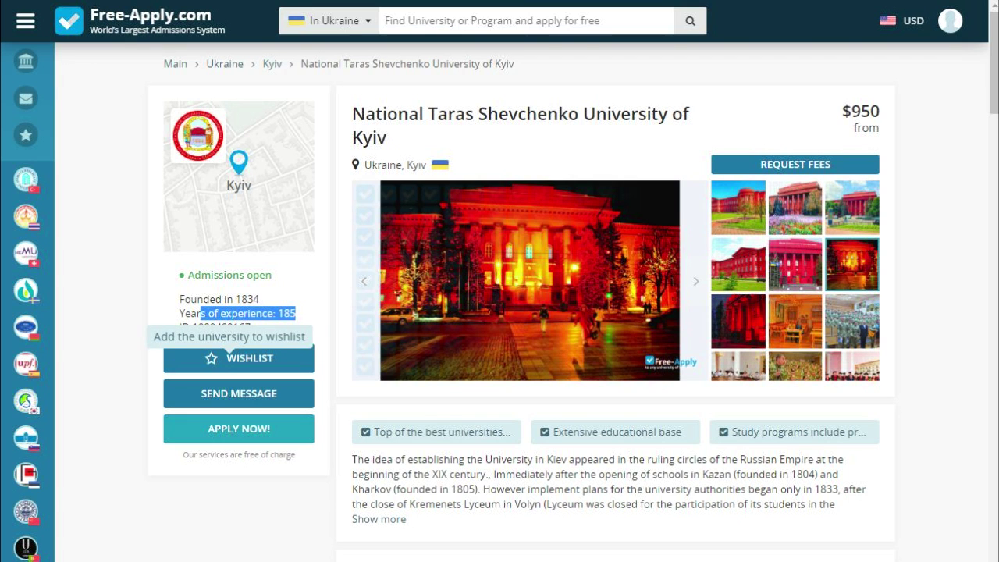
Add the university to the wishlist and expand its full description.
click(238, 358)
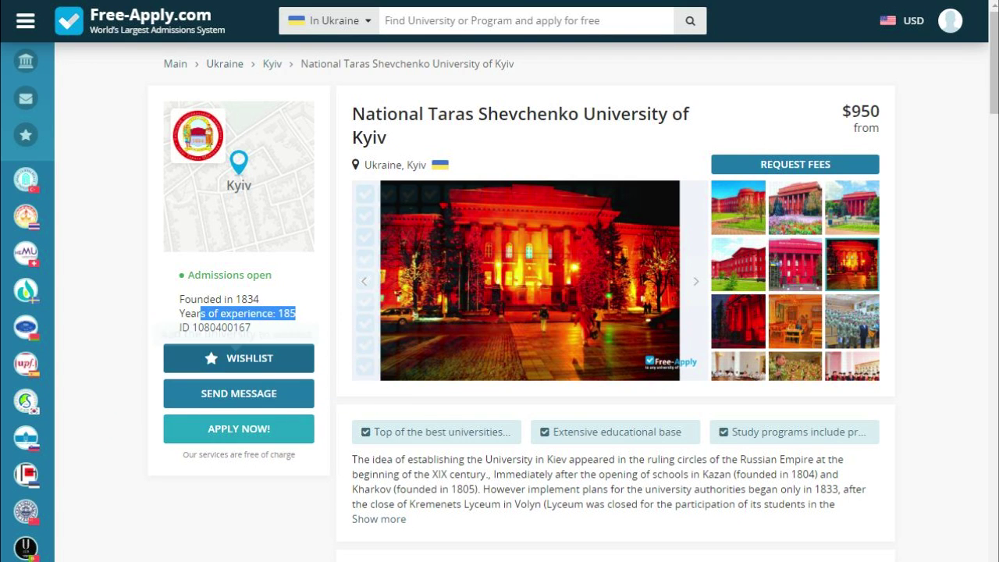
scroll(437, 352, down, 1)
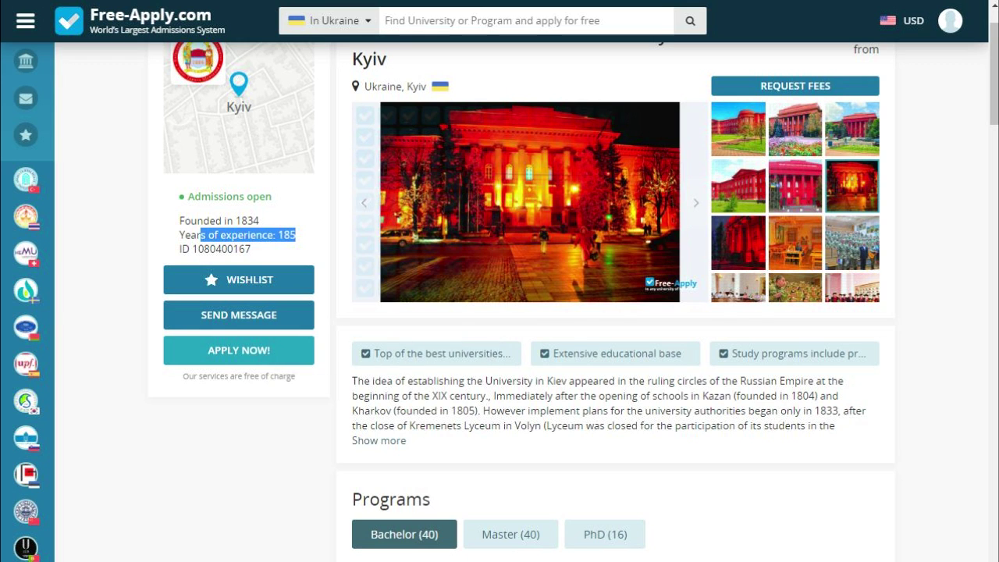
click(379, 440)
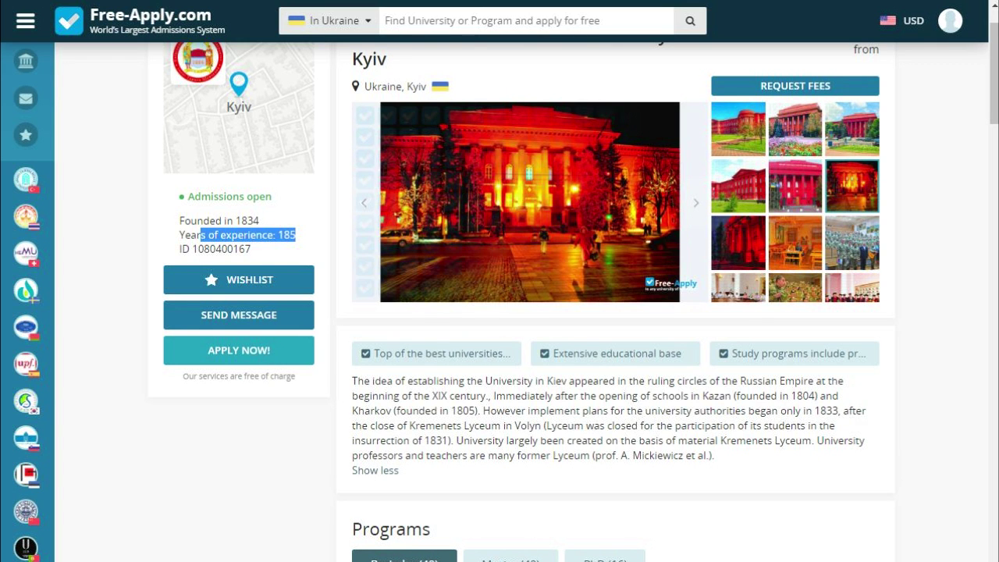
Look at the university's Master and PhD program categories and return to the Bachelor list.
scroll(617, 344, down, 6)
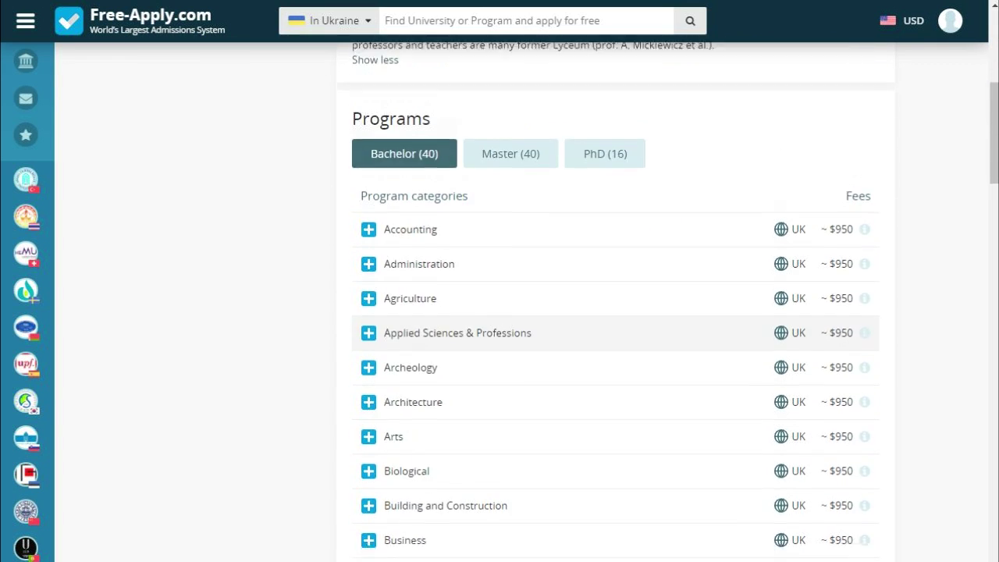
scroll(615, 375, up, 3)
click(511, 328)
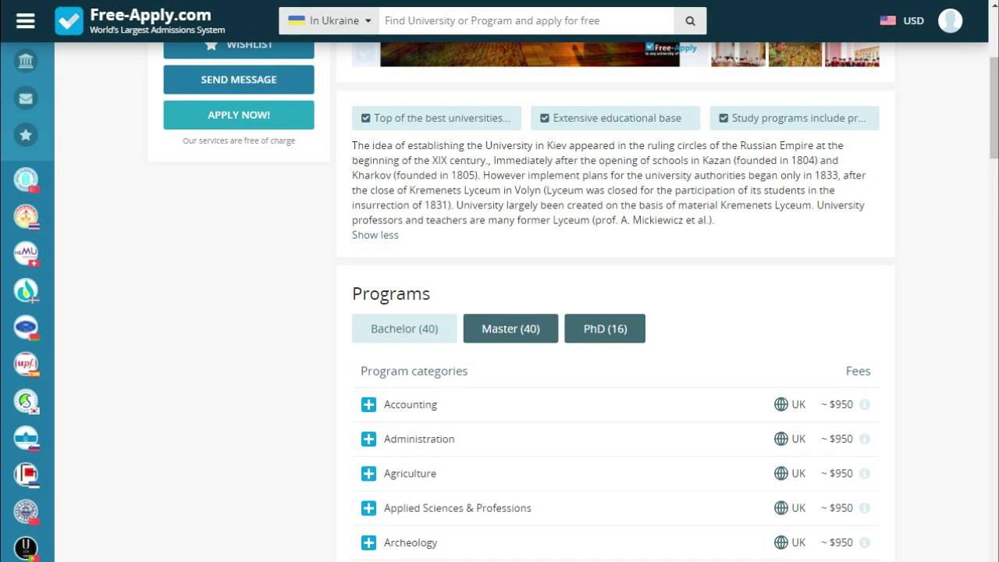
click(605, 328)
click(405, 329)
Open the Journalism program from the university's Bachelor program categories.
scroll(405, 329, down, 15)
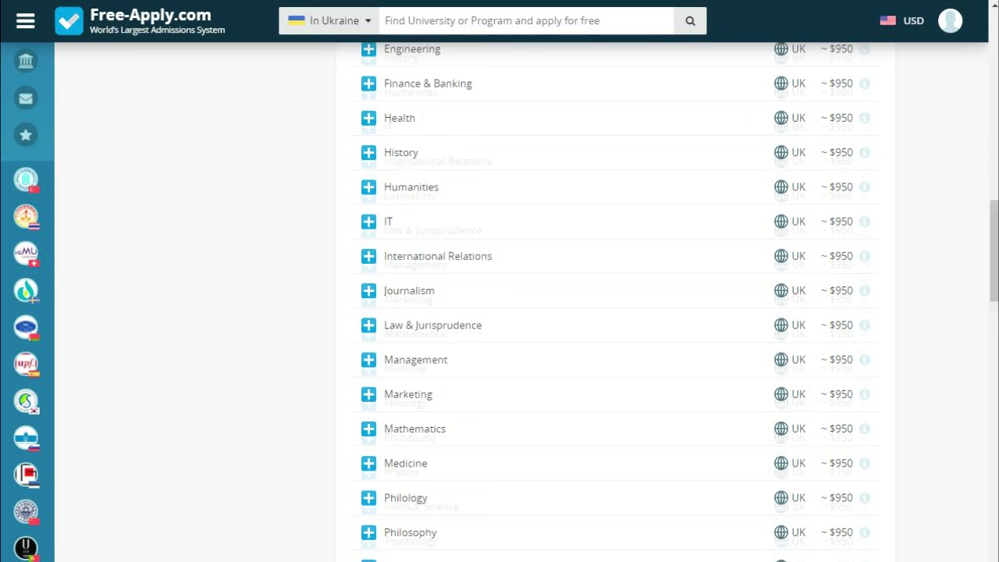
scroll(617, 313, up, 10)
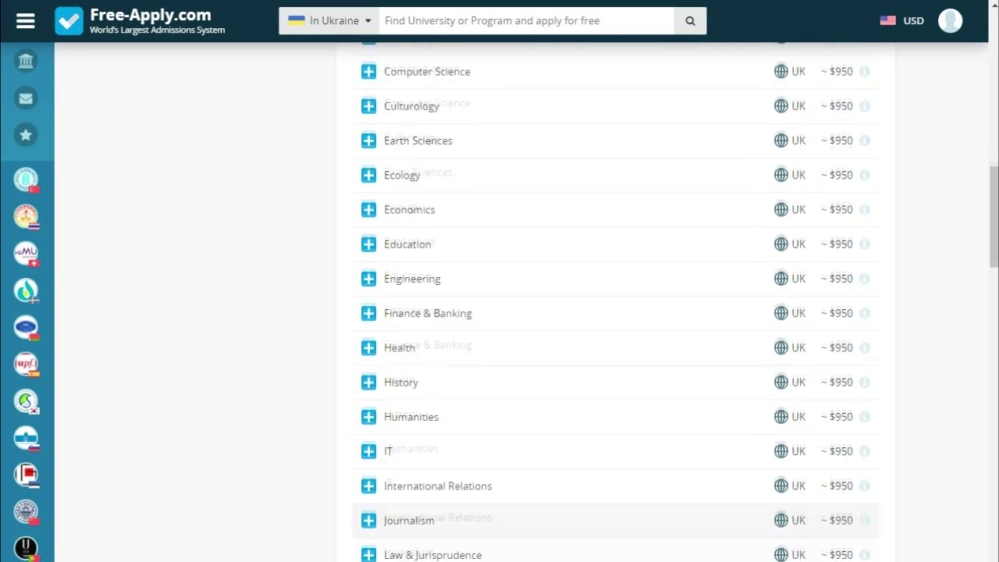
scroll(617, 327, up, 2)
scroll(617, 328, down, 2)
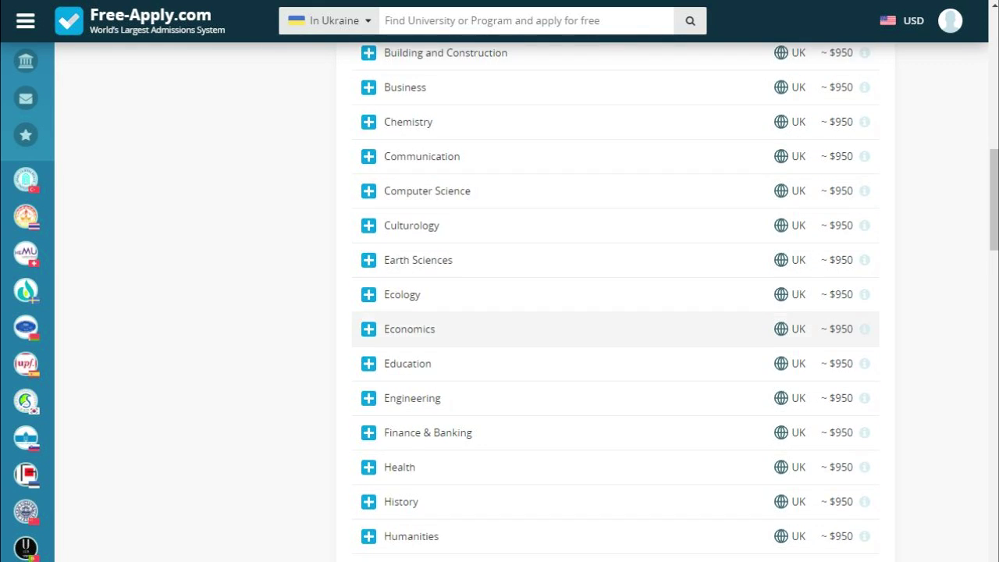
scroll(617, 328, down, 2)
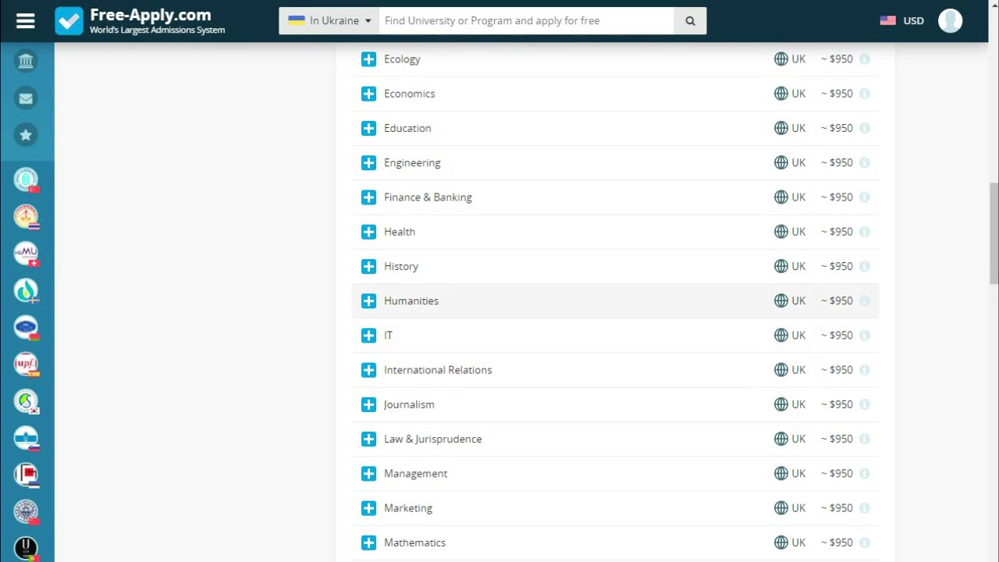
click(409, 404)
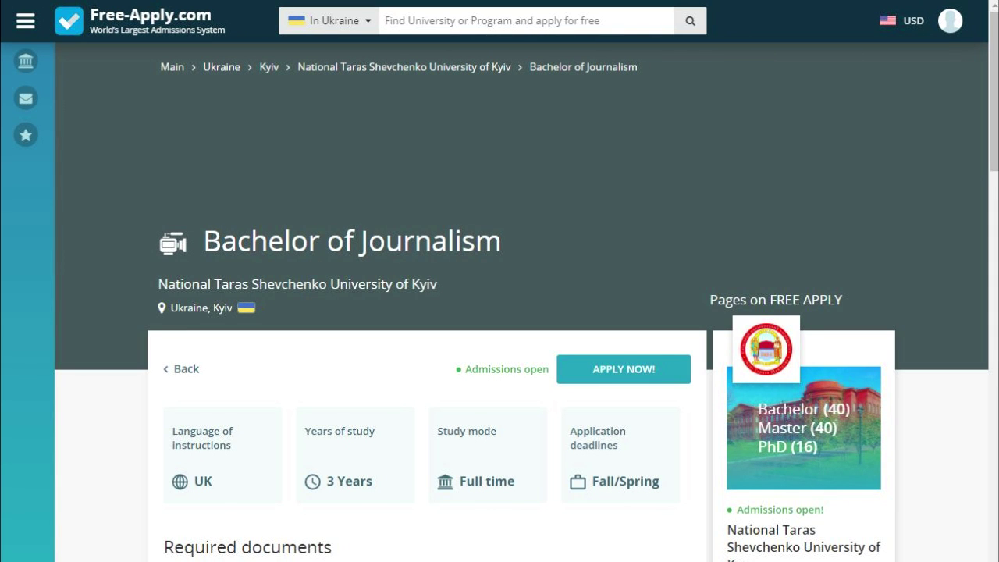
Review the Bachelor of Journalism's years of study, study mode, required documents, map location, fees and similar programs.
scroll(499, 302, down, 3)
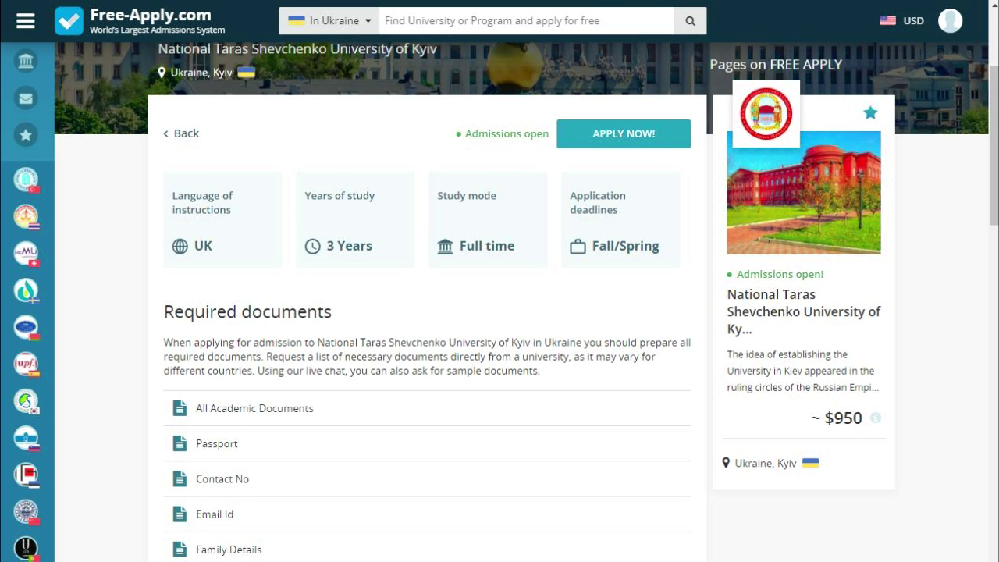
drag(327, 246, 373, 246)
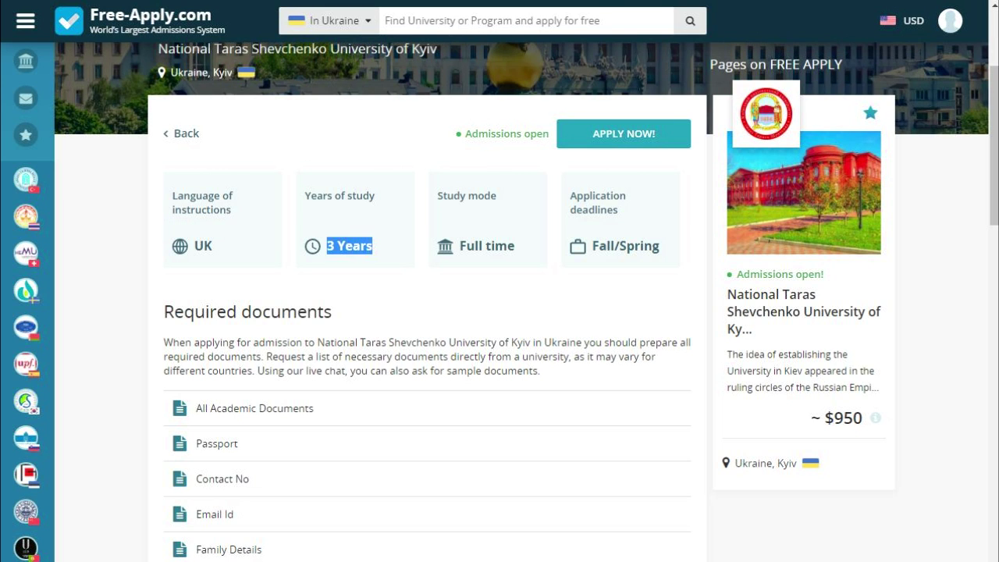
drag(460, 246, 507, 246)
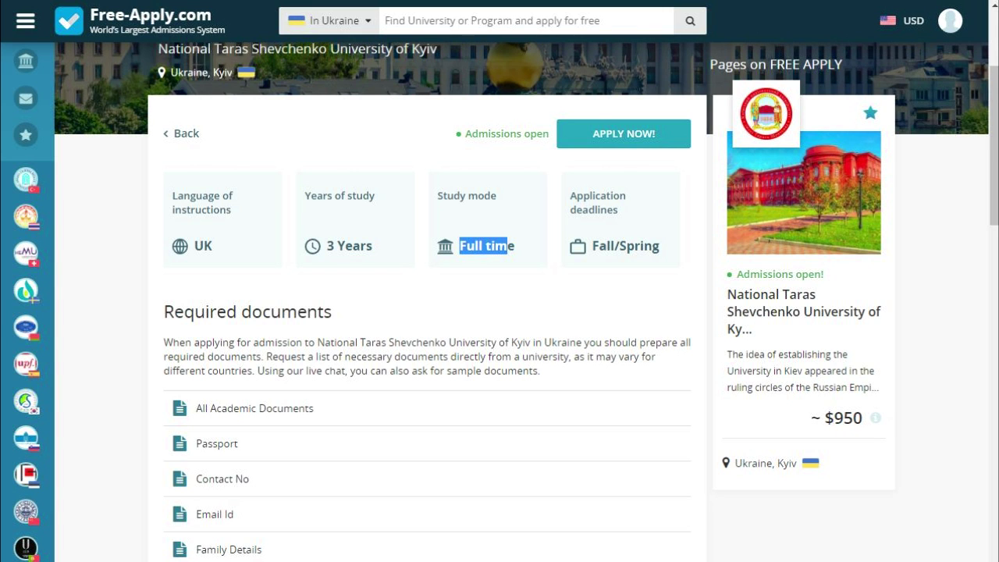
scroll(500, 313, down, 2)
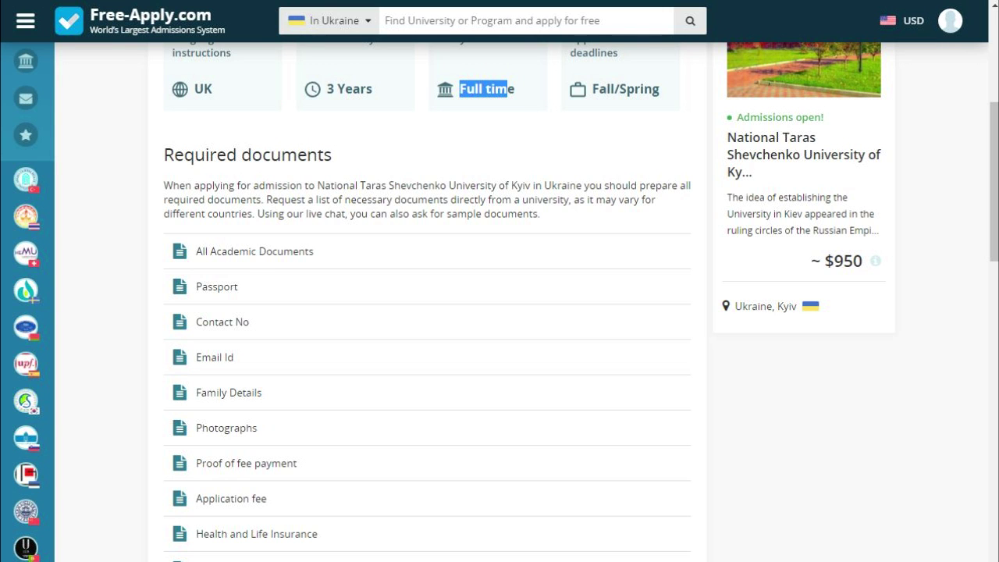
scroll(499, 313, down, 7)
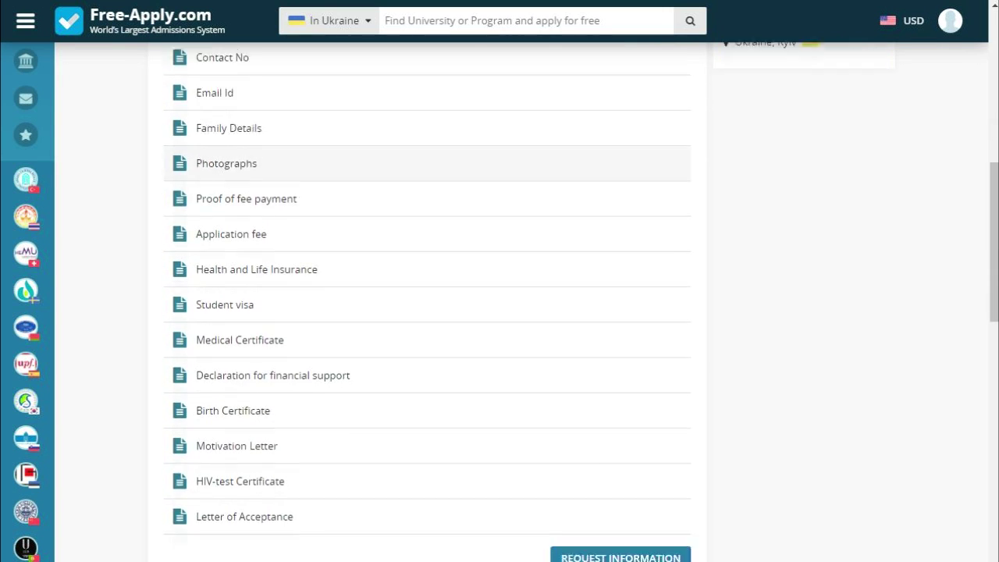
scroll(427, 313, down, 5)
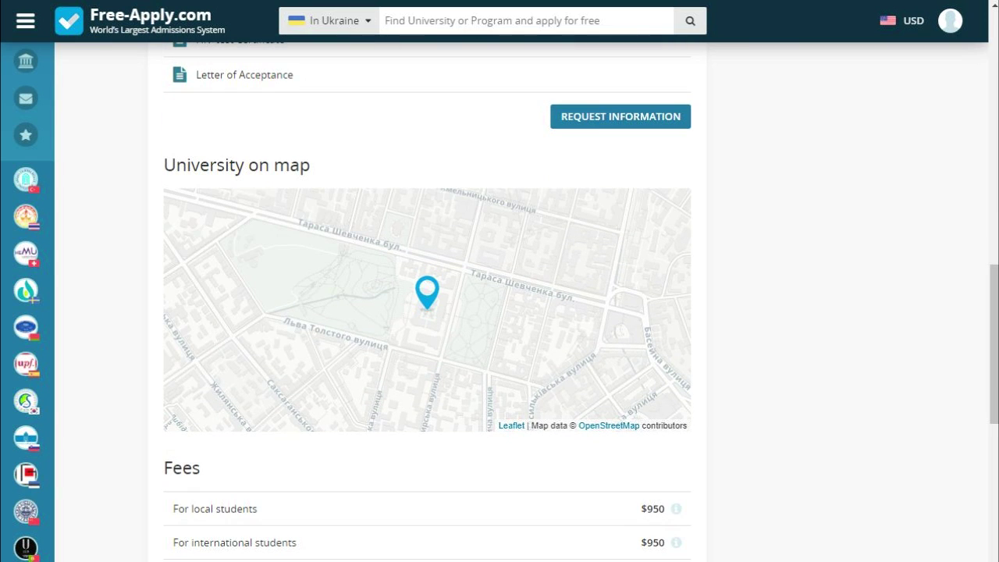
scroll(427, 312, down, 6)
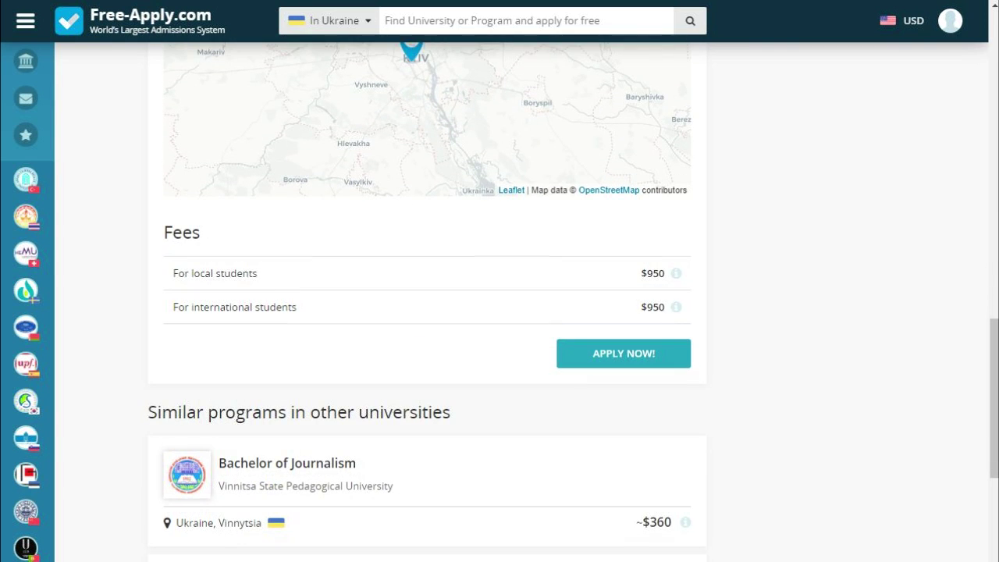
scroll(500, 313, down, 2)
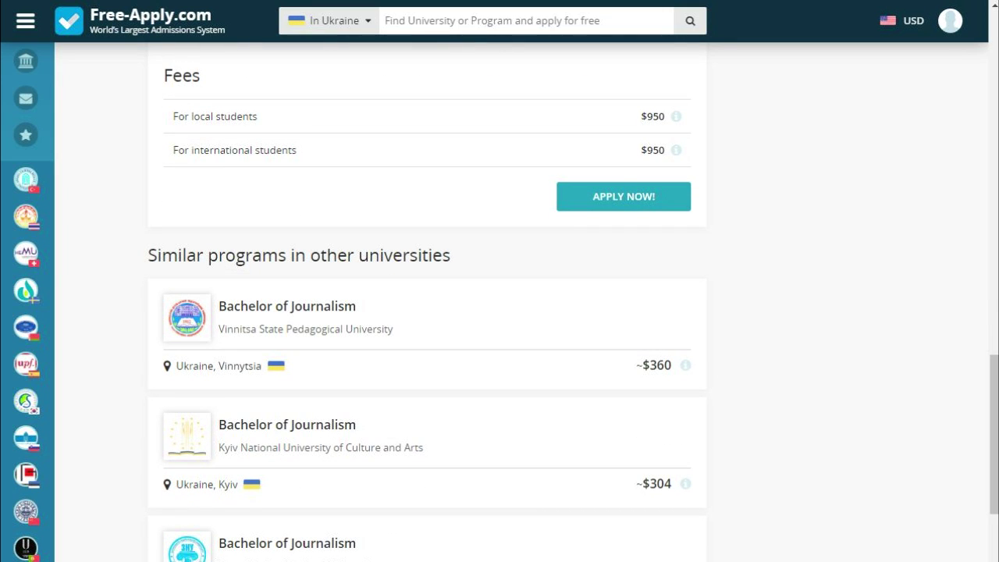
Start an application for the Bachelor of Journalism and continue the request form with that program selected.
click(624, 196)
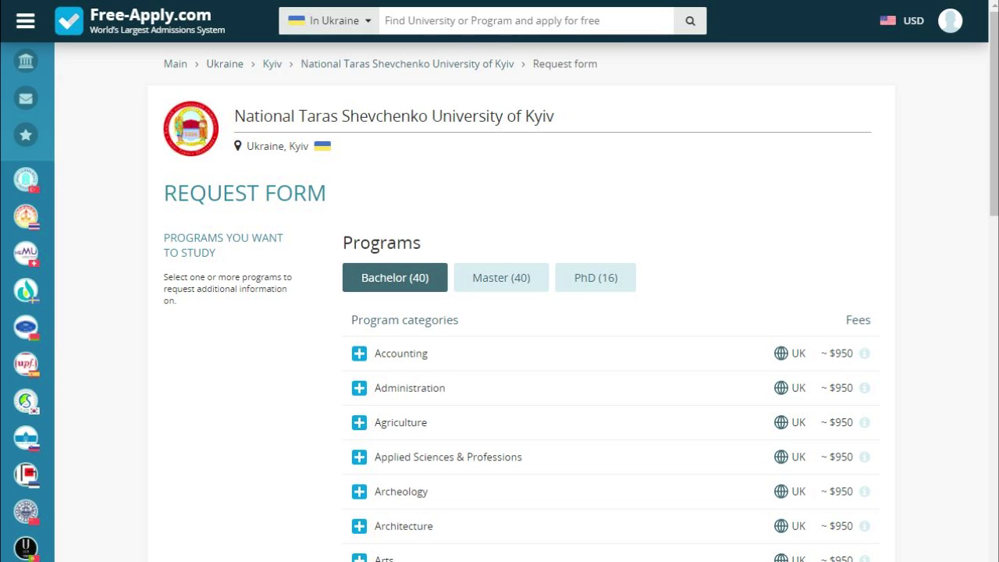
scroll(609, 312, down, 8)
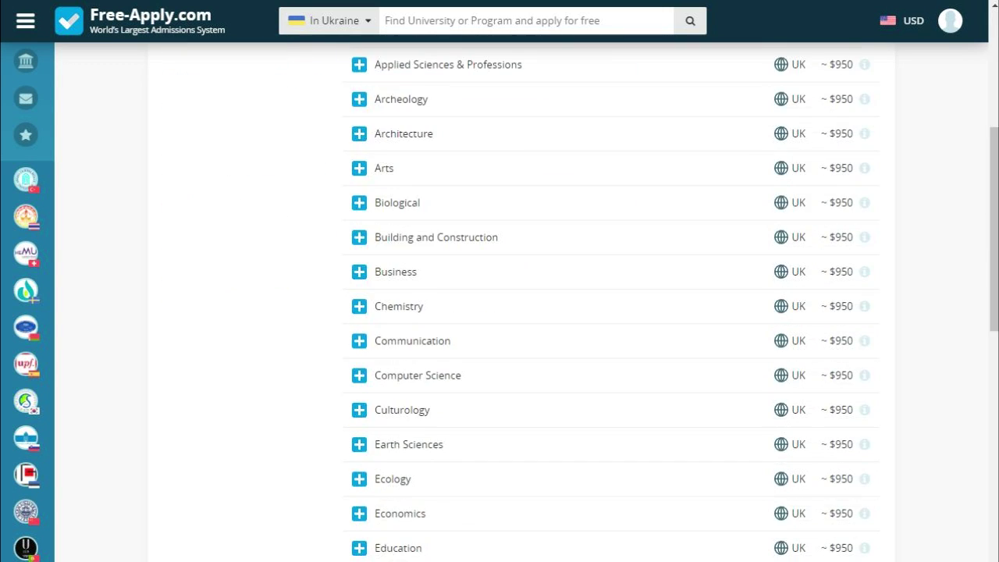
scroll(609, 312, down, 5)
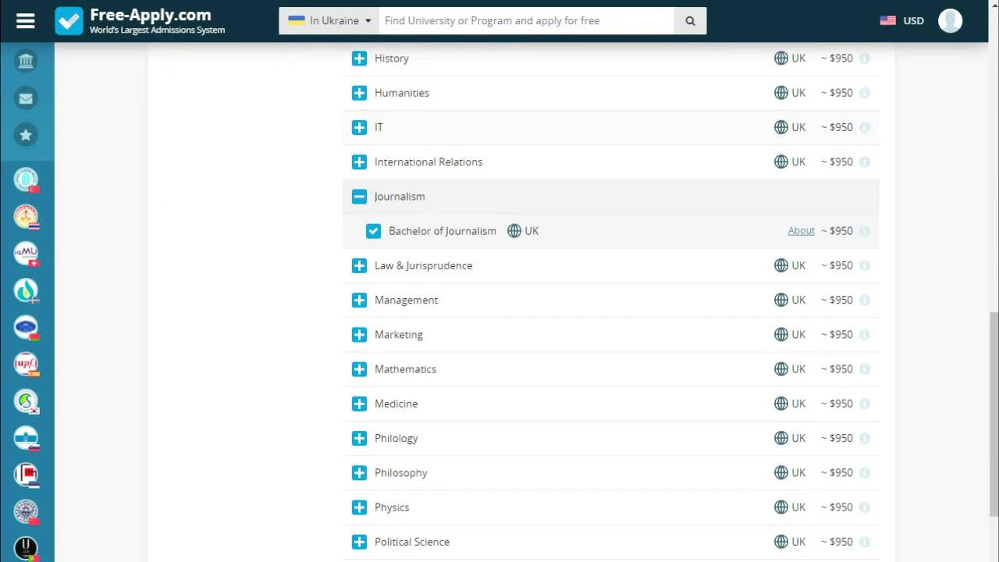
scroll(523, 297, down, 7)
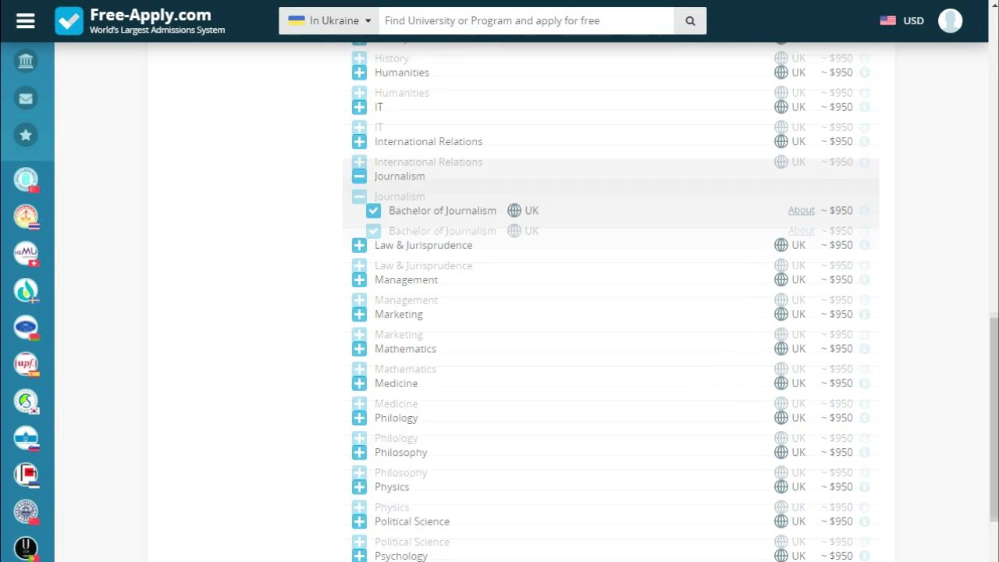
click(848, 252)
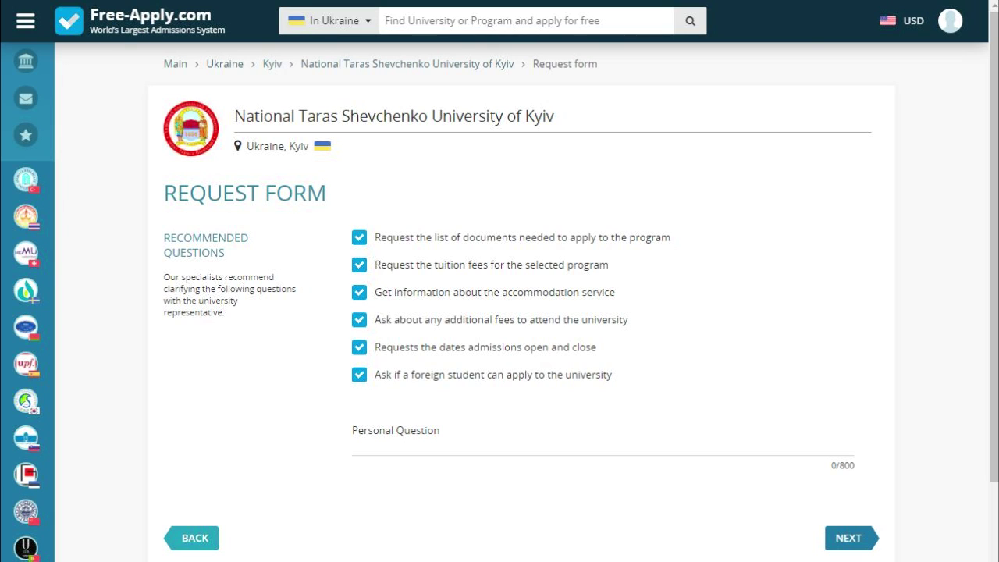
Add the personal question "Can I choose another language of study?" to the request, keeping all recommended questions, and continue.
click(354, 444)
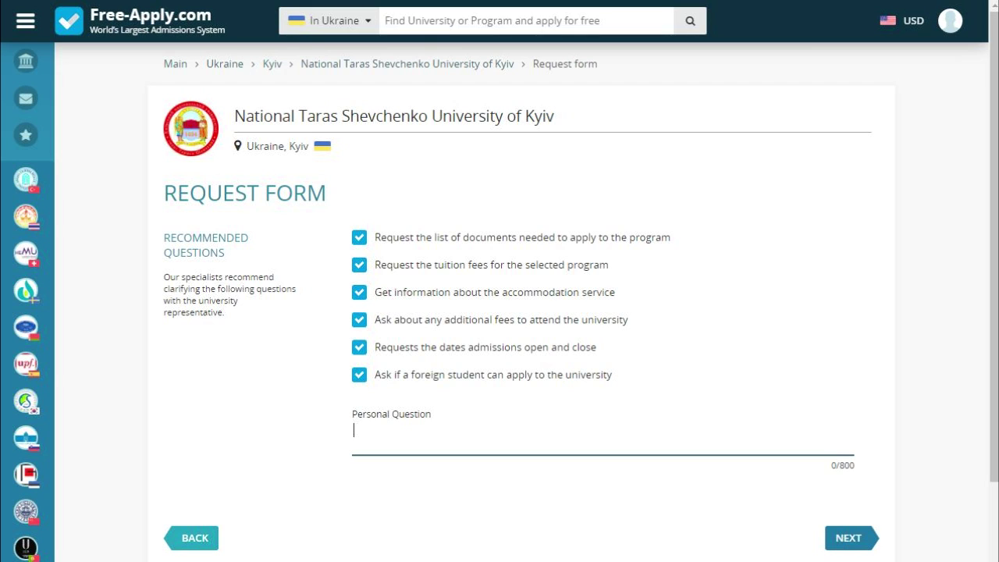
right_click(398, 437)
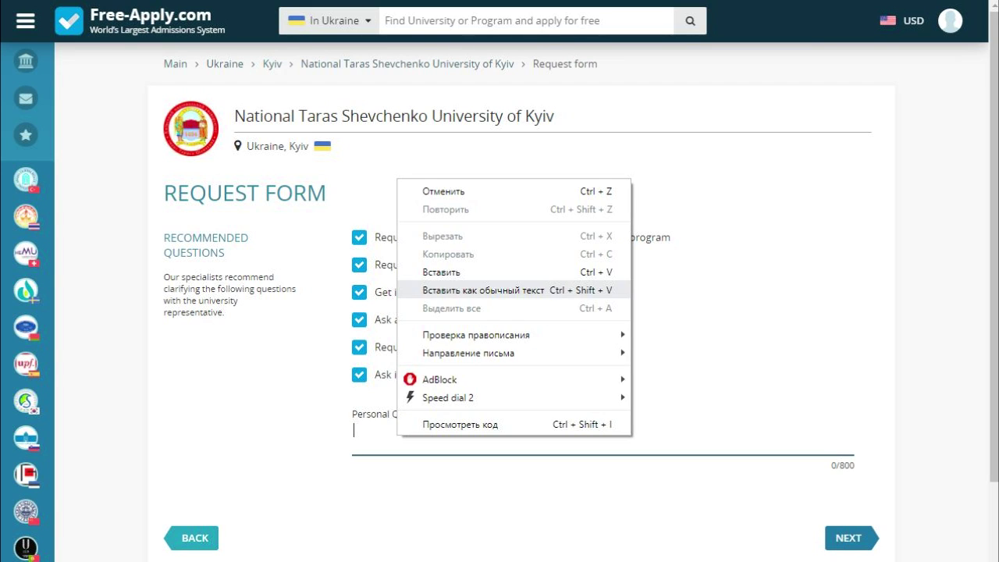
click(484, 289)
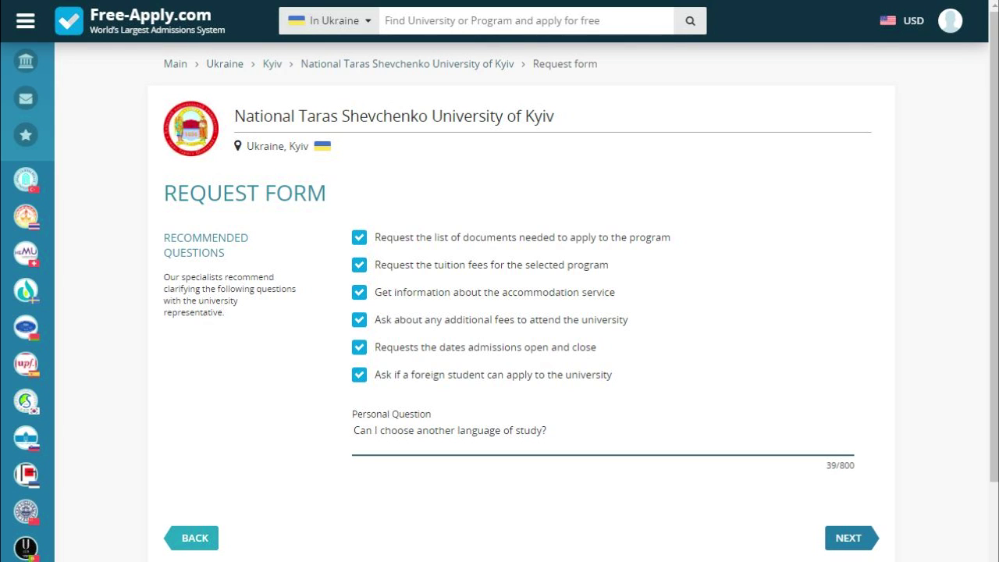
click(851, 538)
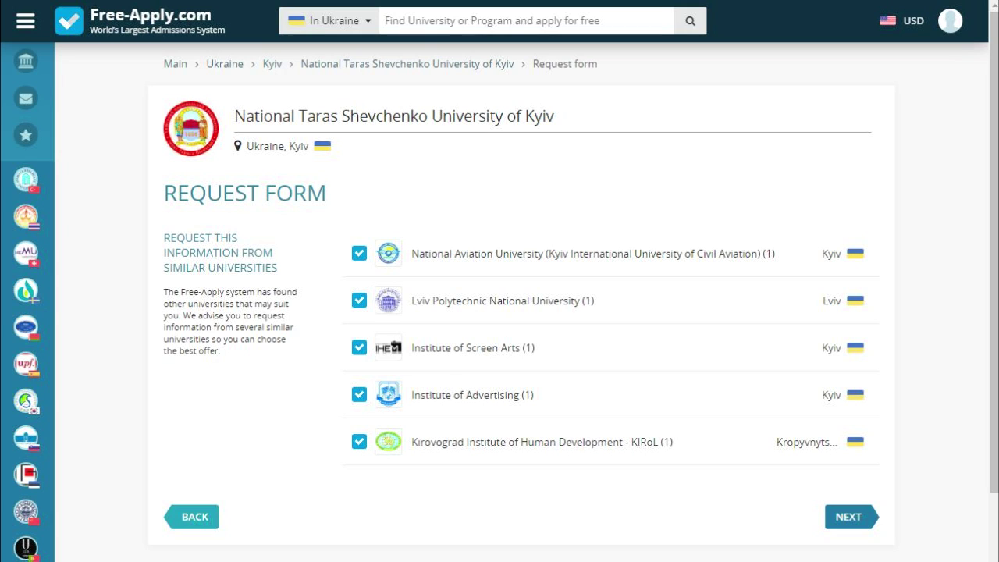
Deselect all five similar universities and send the previewed request to the university's admissions office.
click(360, 253)
click(359, 300)
click(360, 347)
click(359, 395)
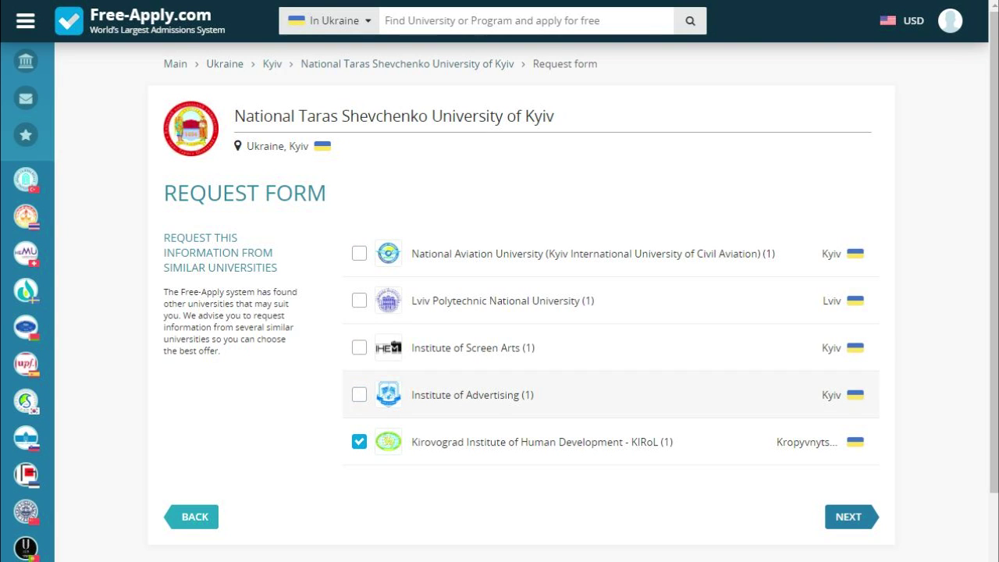
click(359, 442)
click(850, 516)
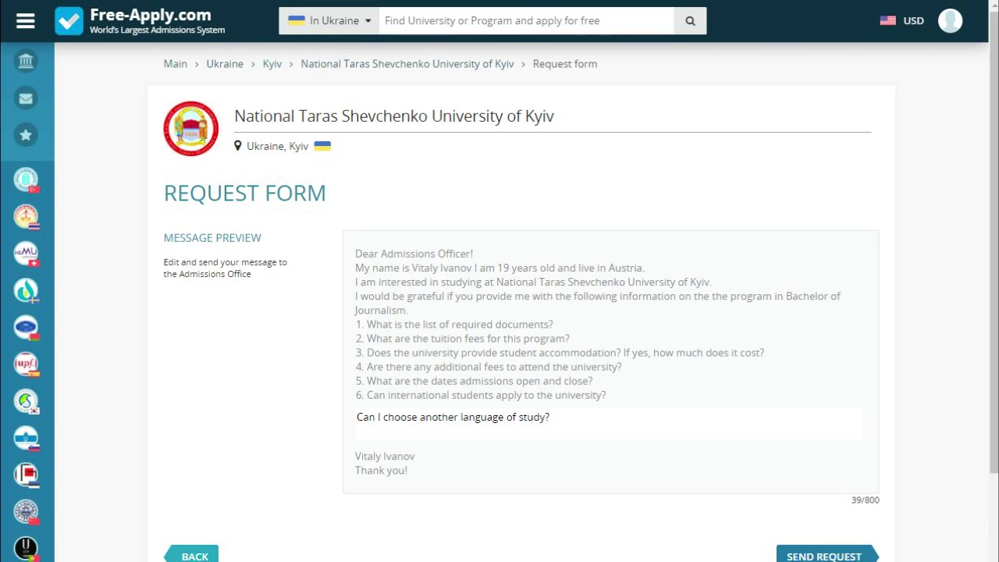
scroll(515, 313, down, 1)
click(824, 478)
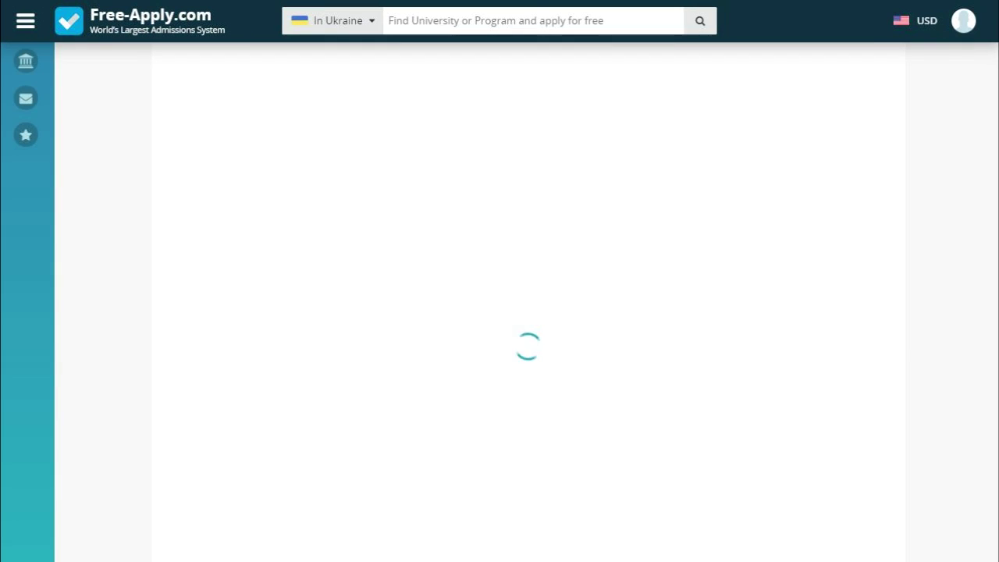